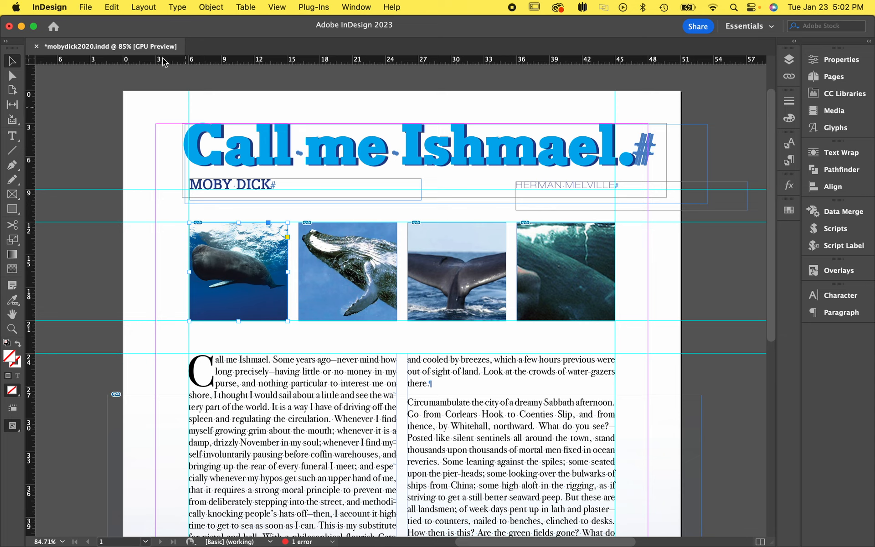
Step: Create a one-page Letter print document of 51p0 by 66p0 in picas, with portrait orientation and facing pages turned off
left_click(87, 7)
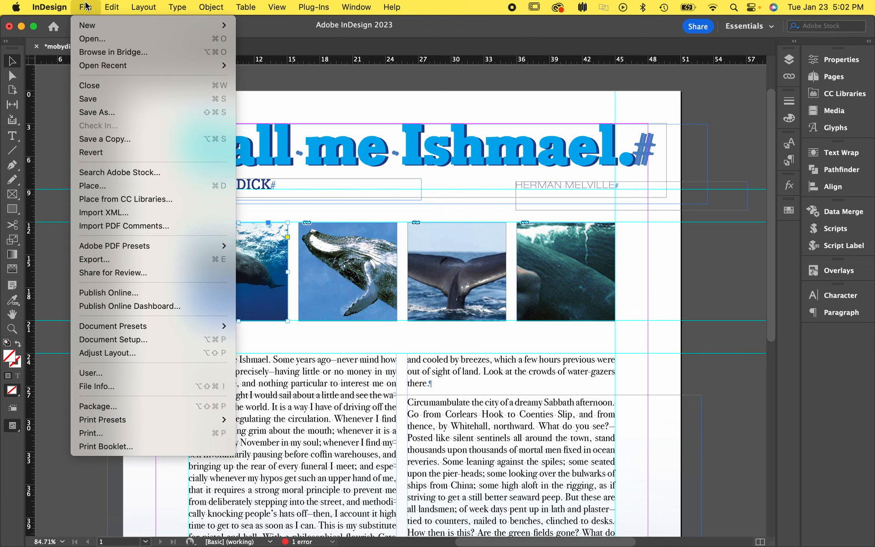
mouse_move(89, 26)
left_click(260, 29)
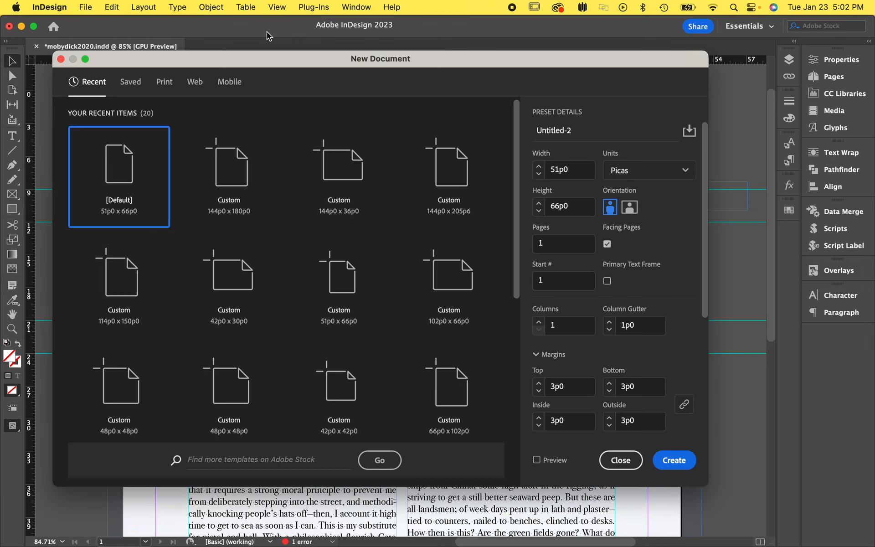
left_click(165, 95)
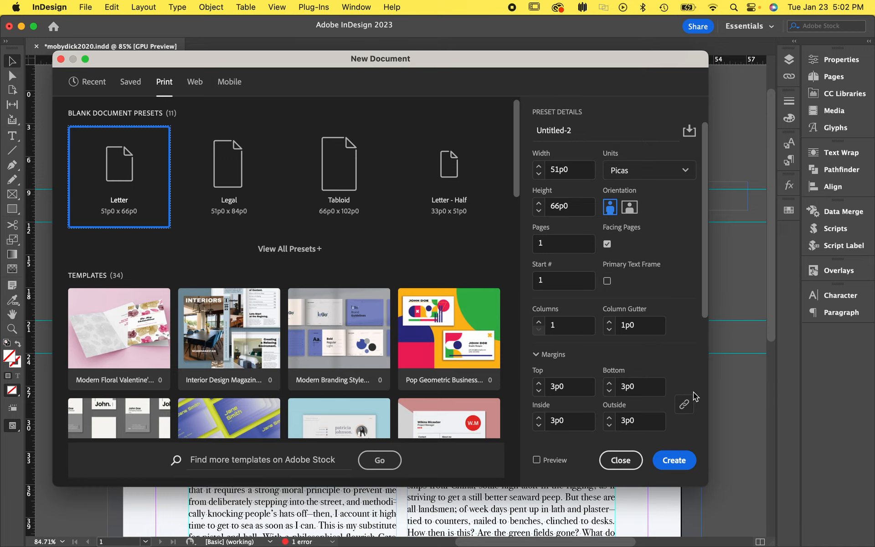
left_click(652, 177)
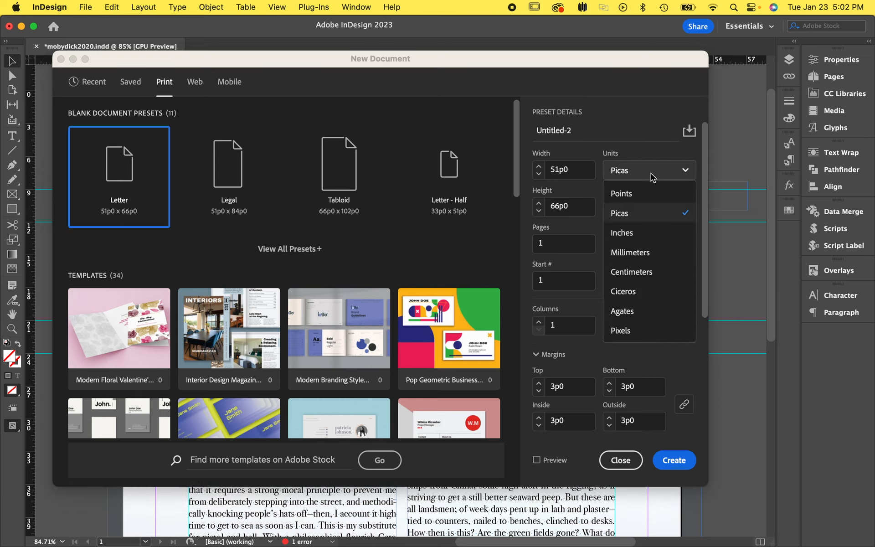
left_click(627, 216)
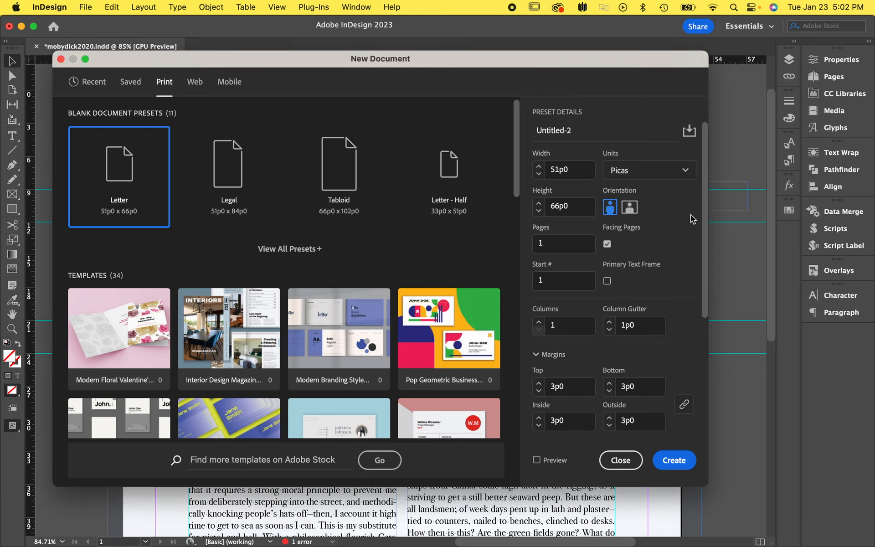
left_click(607, 245)
left_click(674, 460)
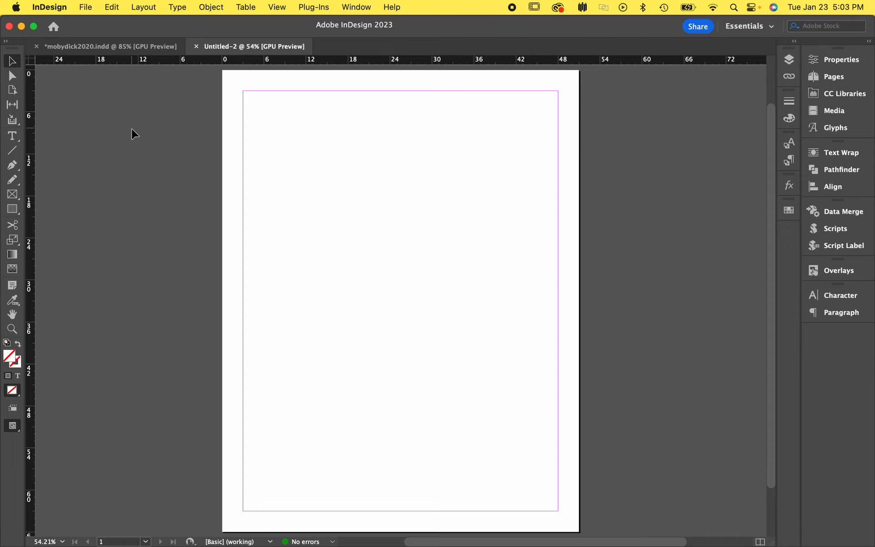
Step: Hide the rulers and show them again
left_click(277, 8)
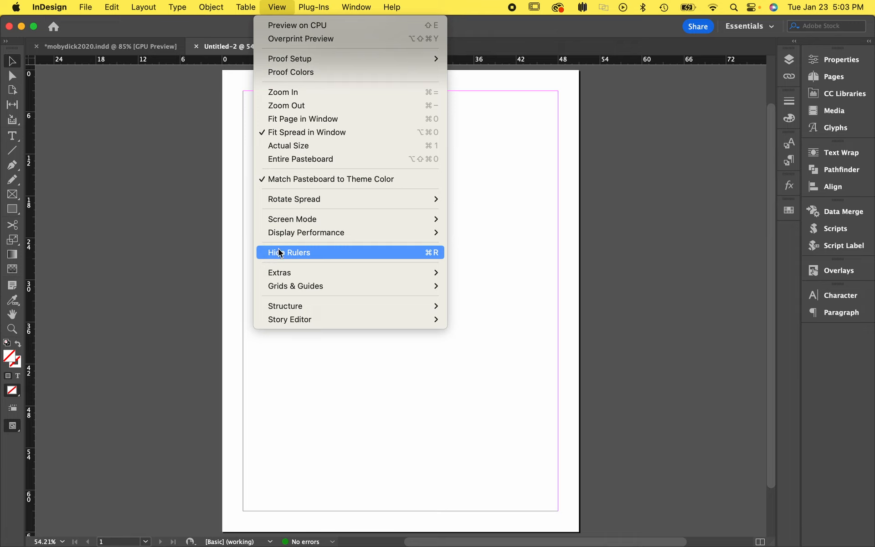
left_click(277, 252)
left_click(278, 7)
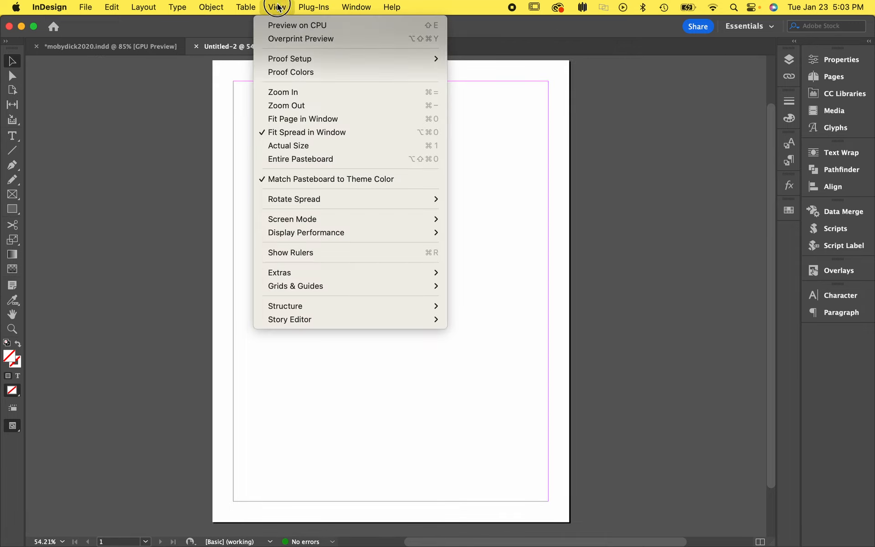
left_click(299, 253)
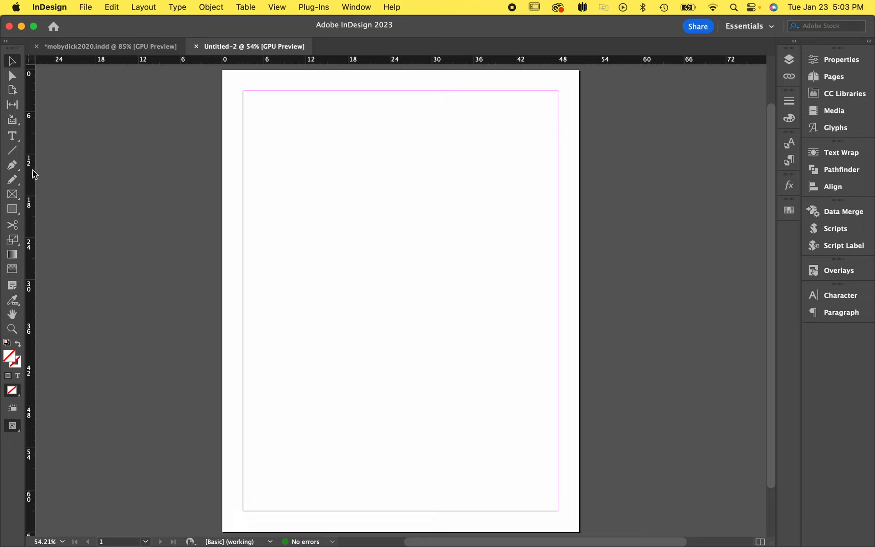
Step: Add vertical ruler guides at about 6p0 and 45p0 across the page width
left_click_drag(32, 169, 264, 142)
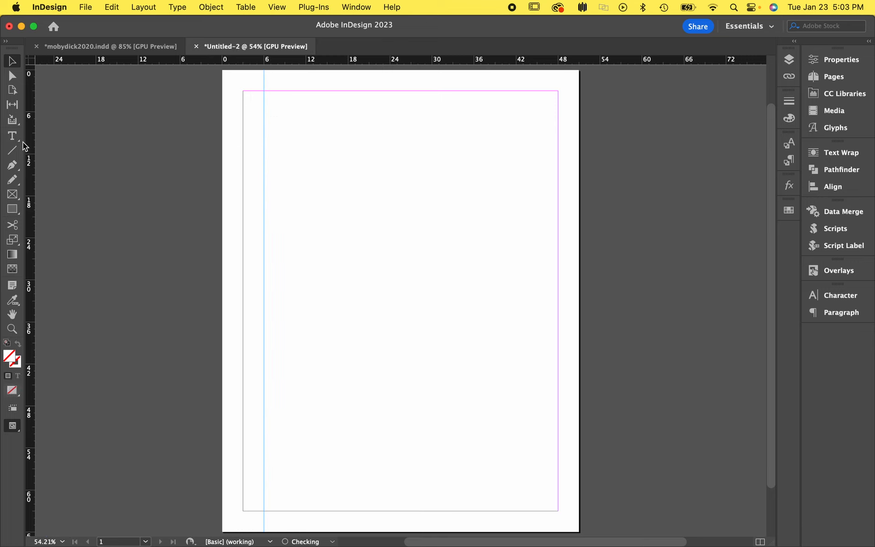
left_click_drag(29, 143, 537, 187)
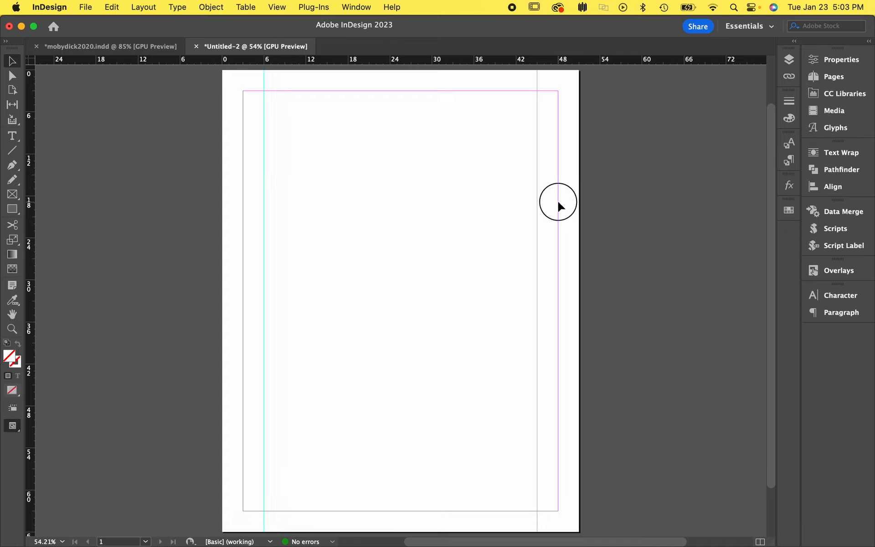
left_click(558, 204)
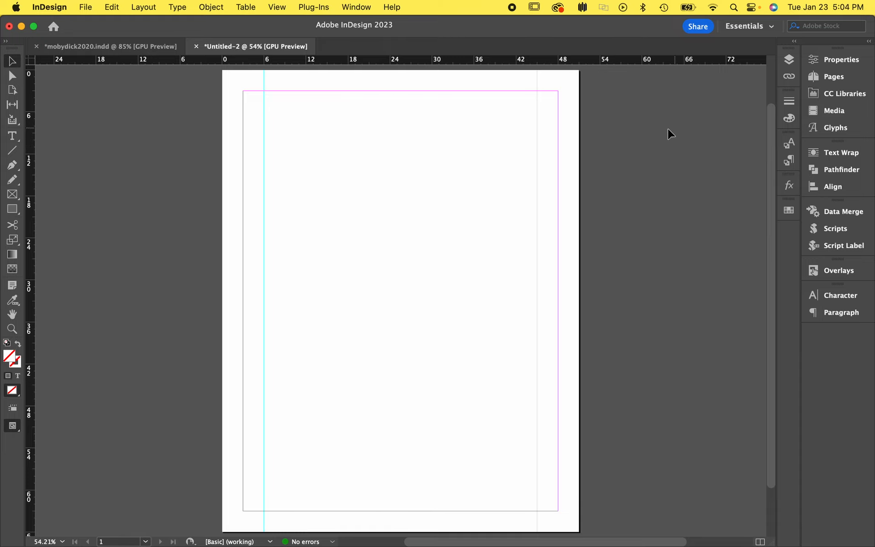
Step: Add five horizontal ruler guides on the page at about 9p0, 12p0, 21p0, 24p0 and 60p0
left_click_drag(170, 60, 230, 135)
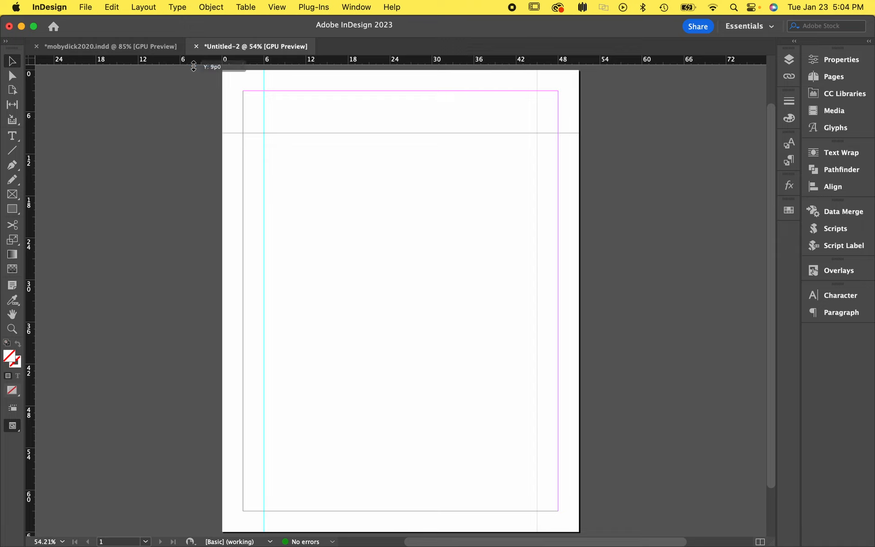
left_click_drag(230, 62, 230, 154)
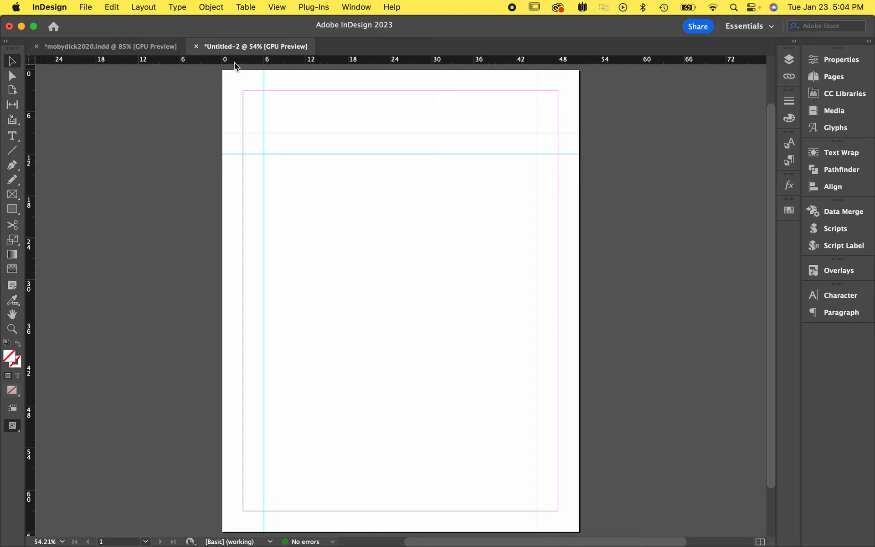
left_click_drag(234, 62, 249, 218)
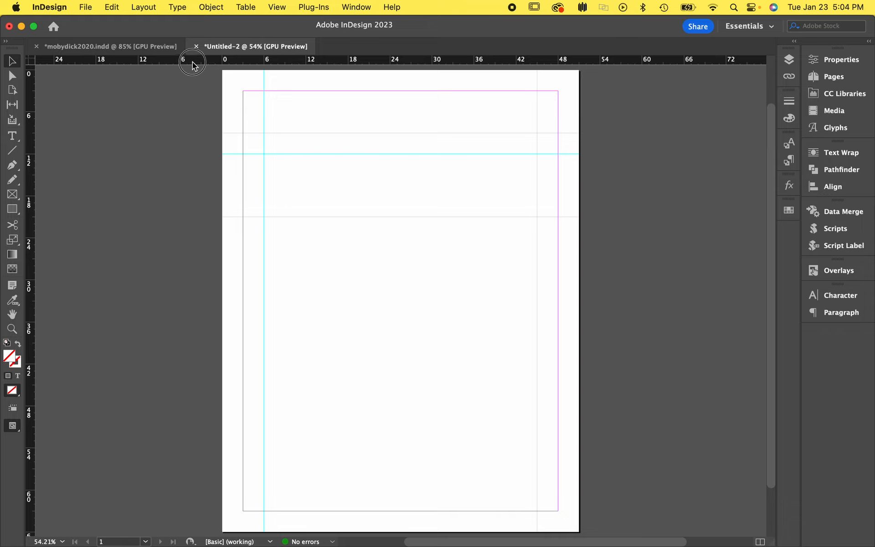
left_click_drag(192, 62, 250, 237)
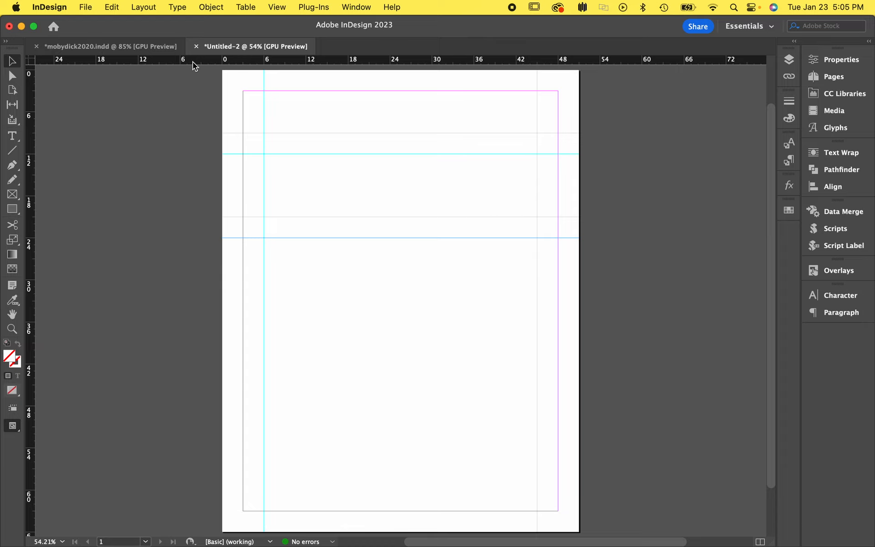
left_click_drag(193, 63, 230, 491)
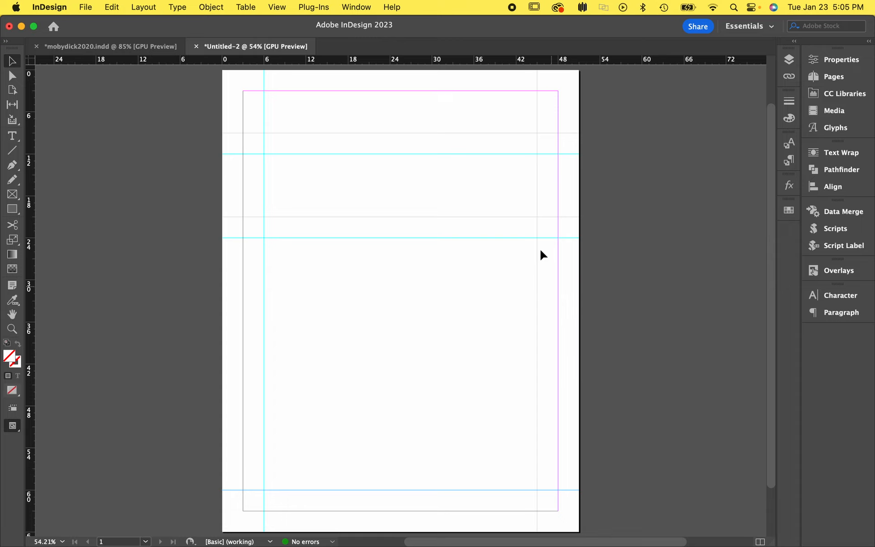
Step: Draw an empty picture frame about 9 picas square between the 12p0 and 21p0 guides, and duplicate it into a row of four
left_click(12, 195)
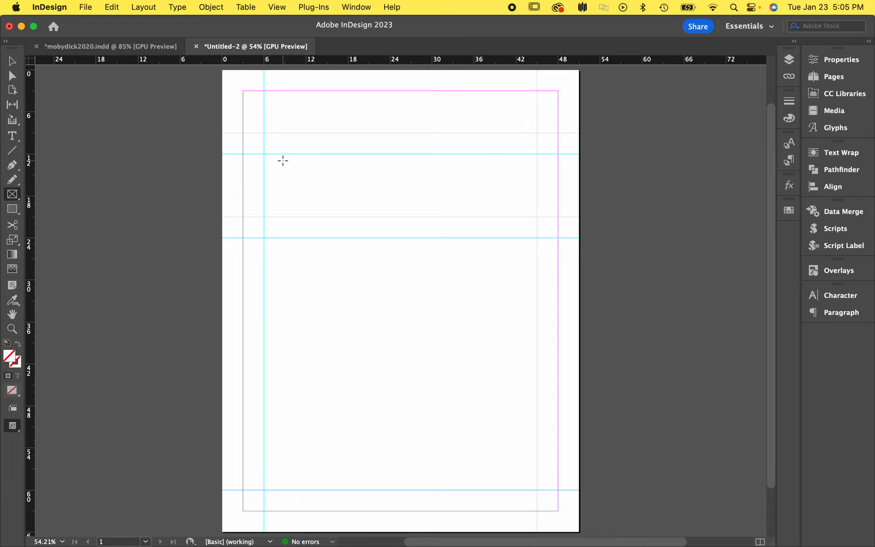
scroll(270, 160, "right", 1)
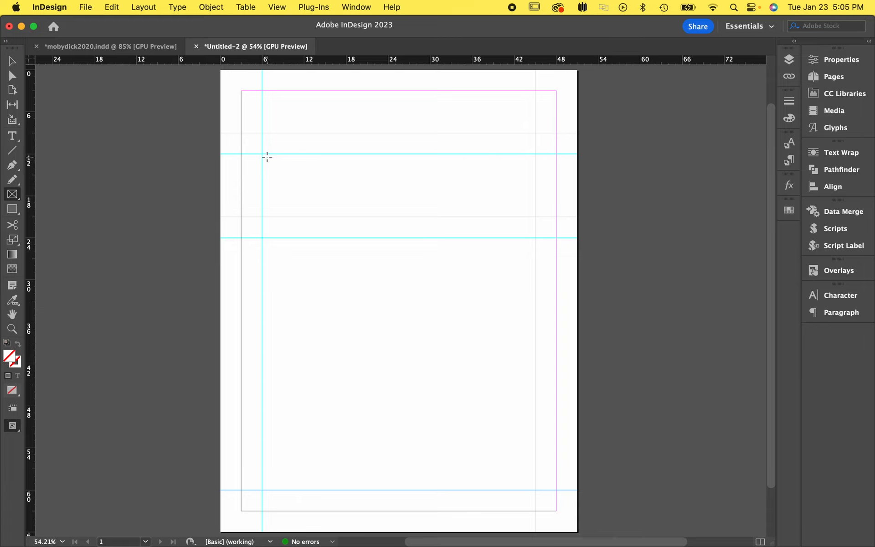
left_click_drag(263, 155, 325, 217)
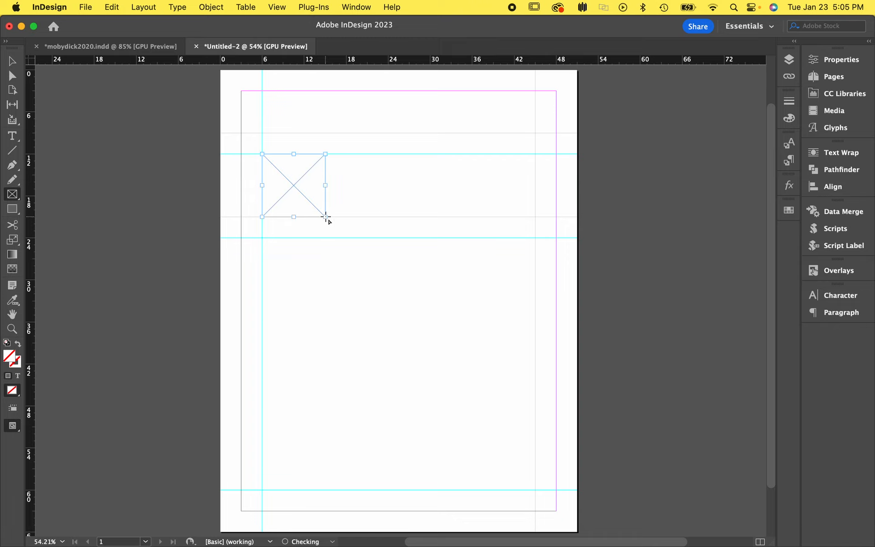
left_click(14, 61)
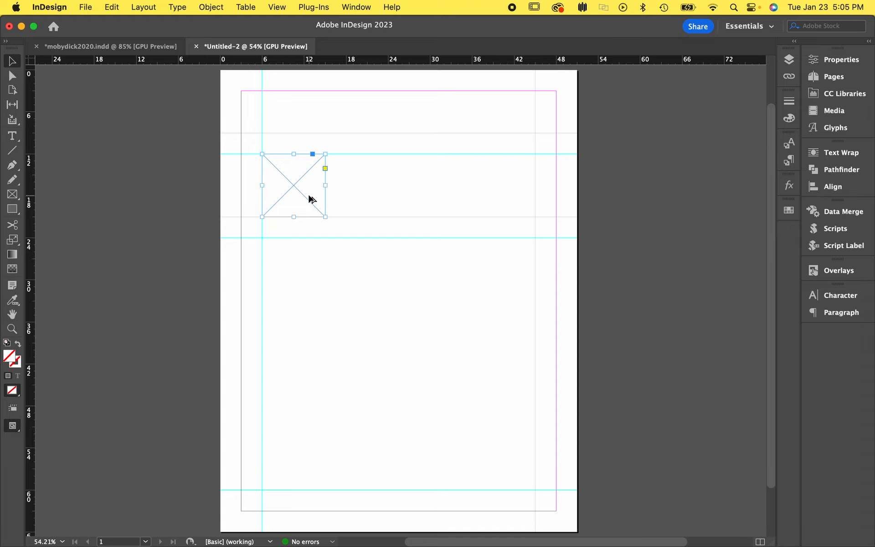
left_click_drag(312, 199, 258, 211, "alt")
left_click(482, 269)
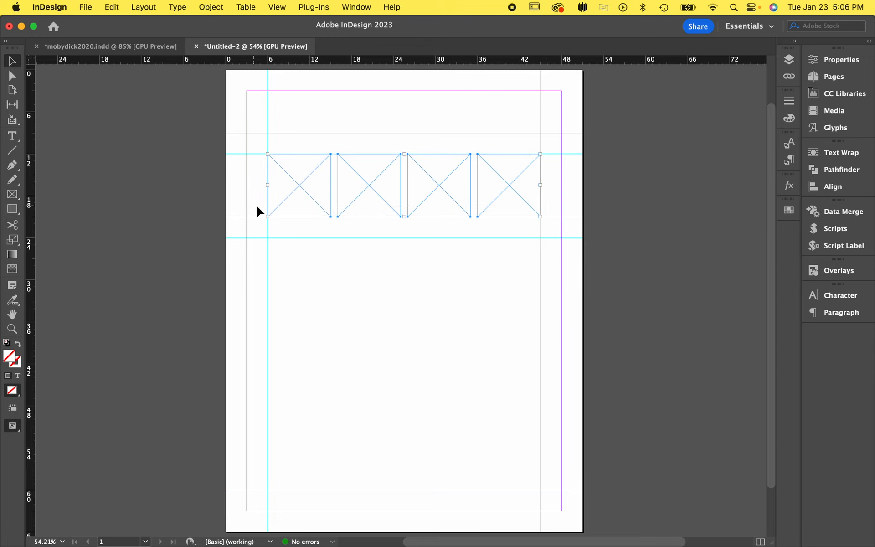
Step: Turn off the fixed spacing value for Distribute Spacing in the alignment settings, and deselect the four frames
left_click(834, 185)
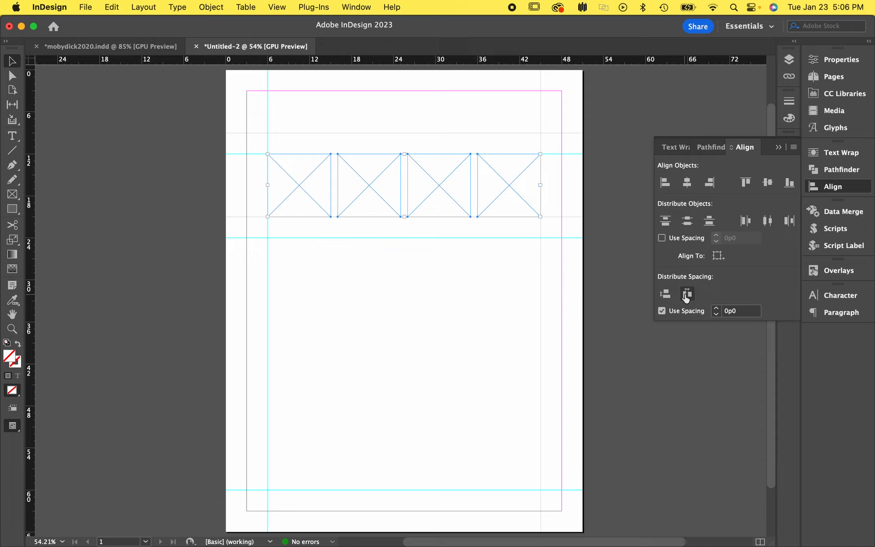
left_click(662, 311)
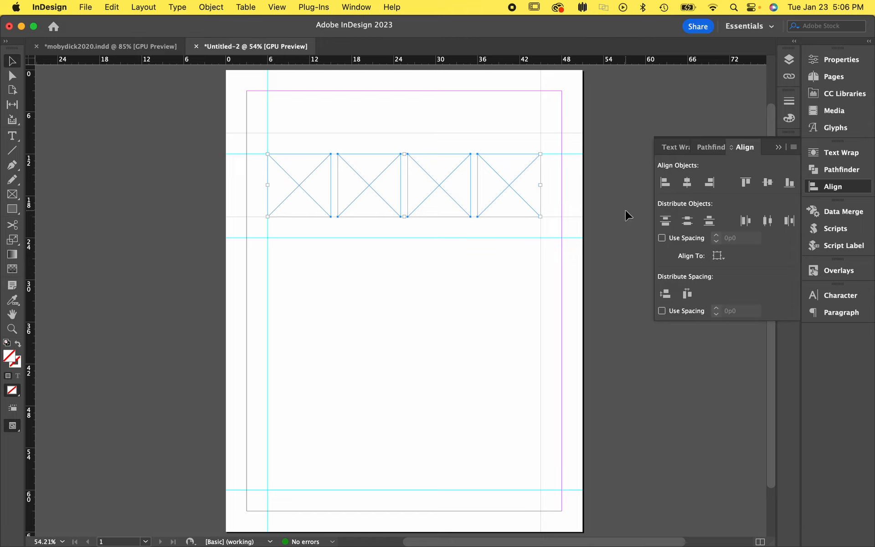
left_click(778, 147)
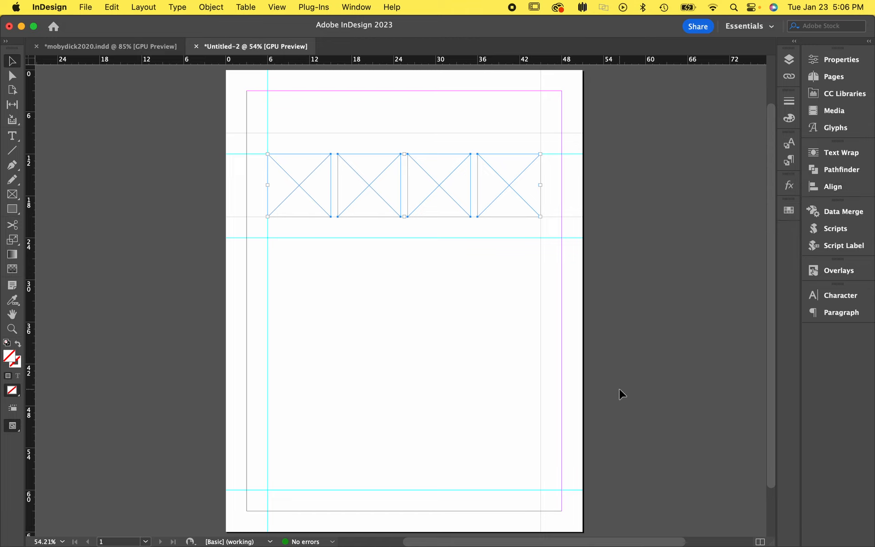
left_click(540, 307)
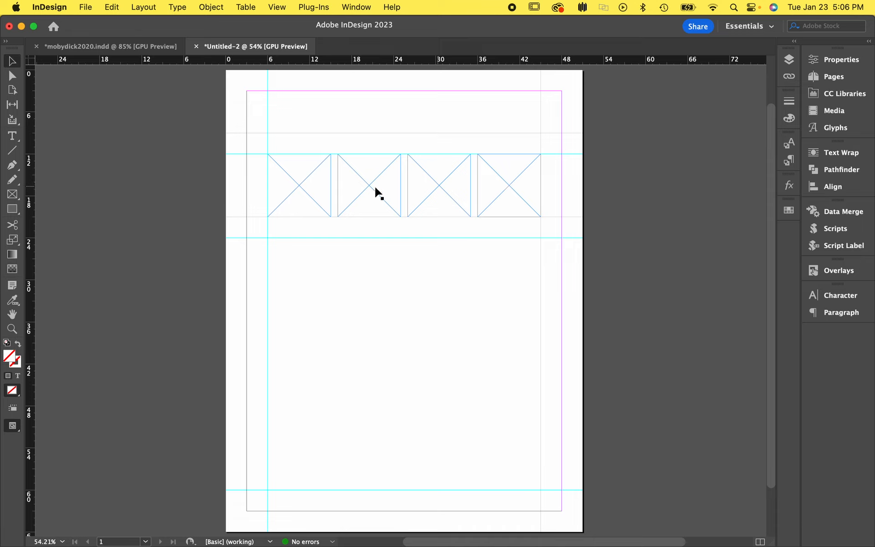
Step: Draw a text frame filling the area between the guides below the picture frames, and fill it with placeholder text
left_click(13, 138)
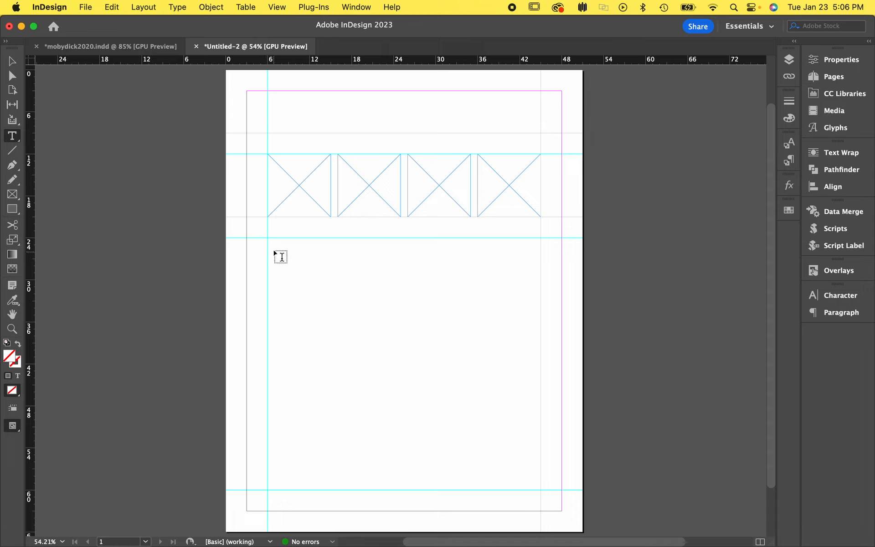
left_click_drag(269, 239, 542, 489)
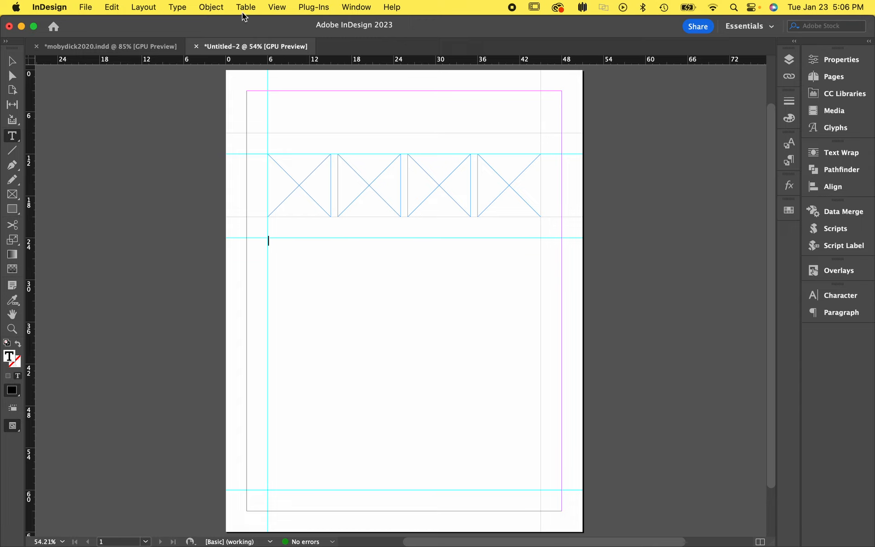
left_click(177, 8)
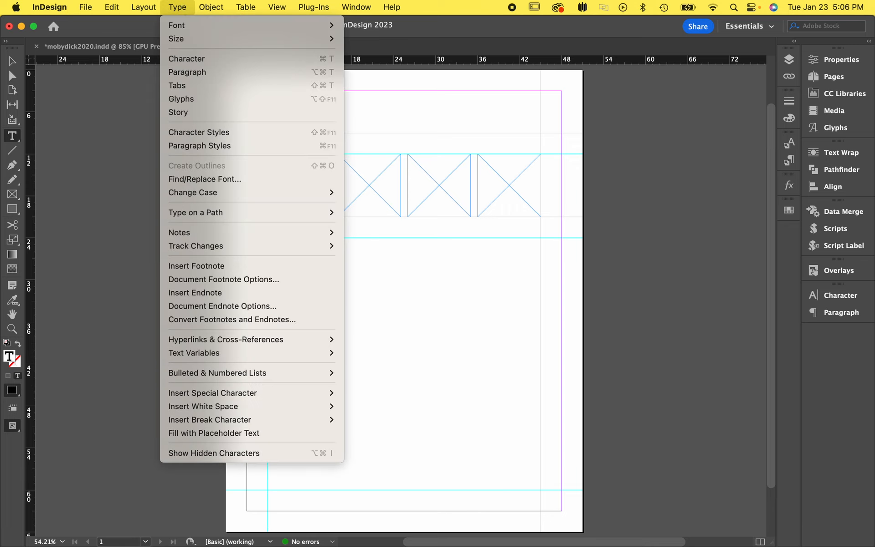
left_click(175, 435)
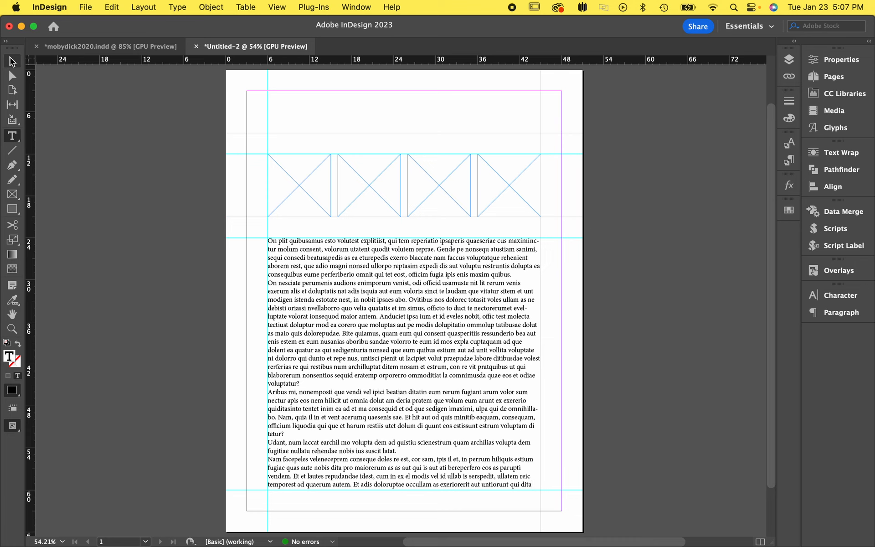
Step: Set the placeholder text frame to 2 columns, keeping the 1p0 gutter
left_click(12, 61)
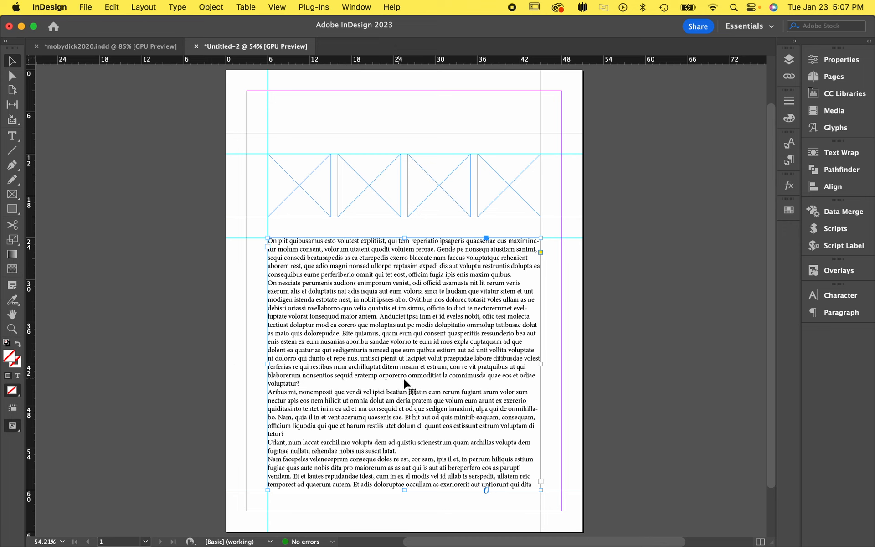
left_click(210, 7)
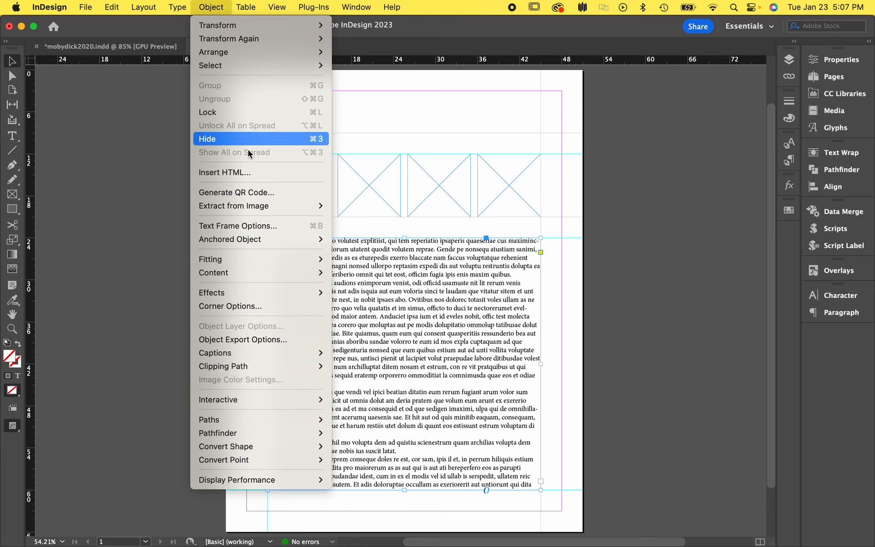
left_click(260, 226)
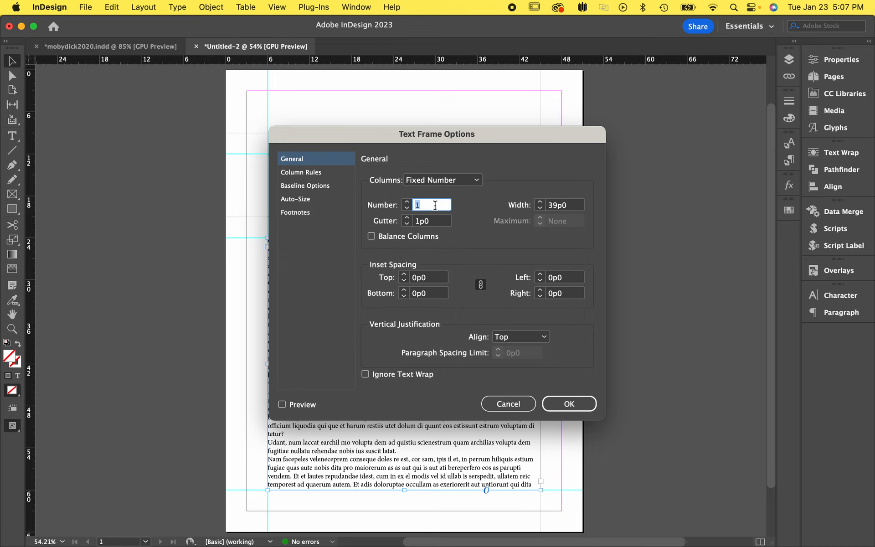
type("2")
left_click(557, 404)
left_click(562, 403)
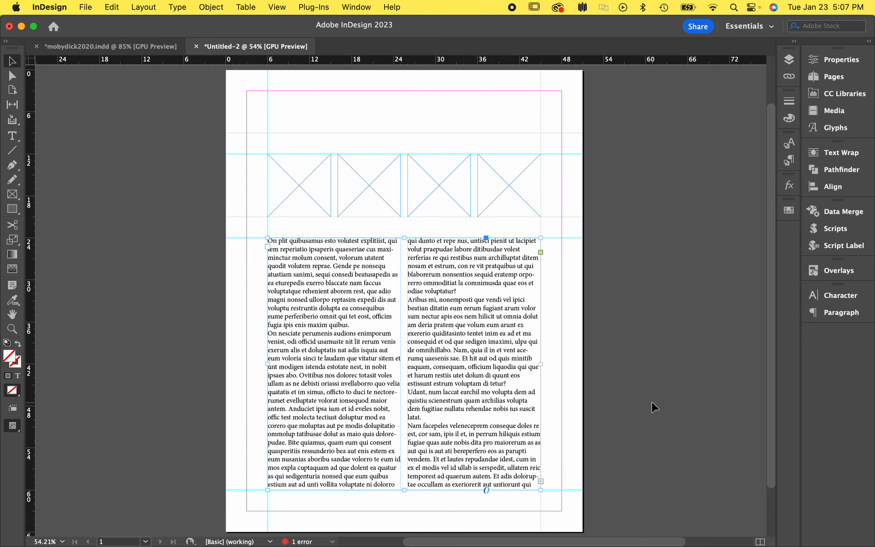